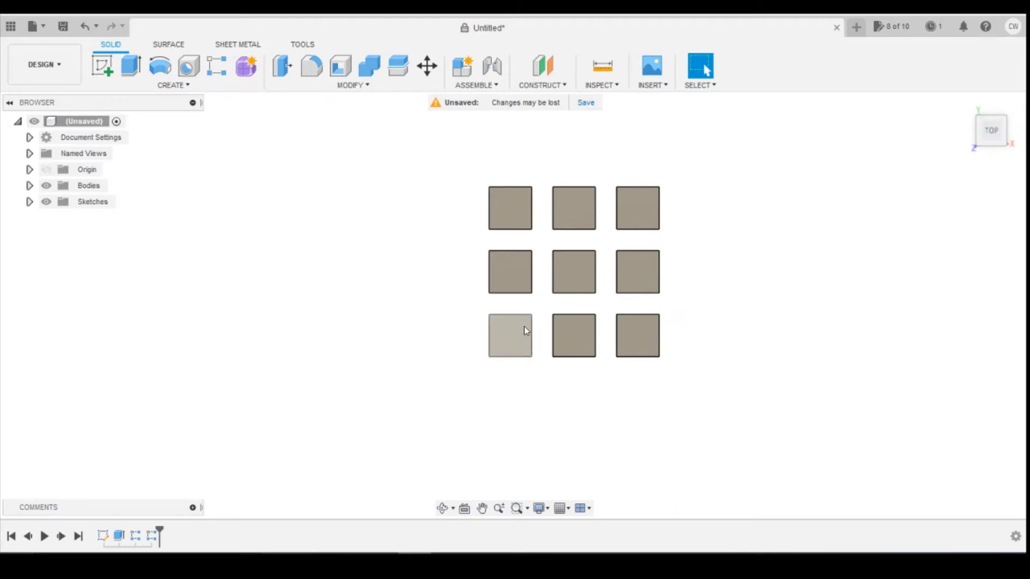
Orbit around the existing cube array, then return to the straight top view
drag(989, 133, 973, 149)
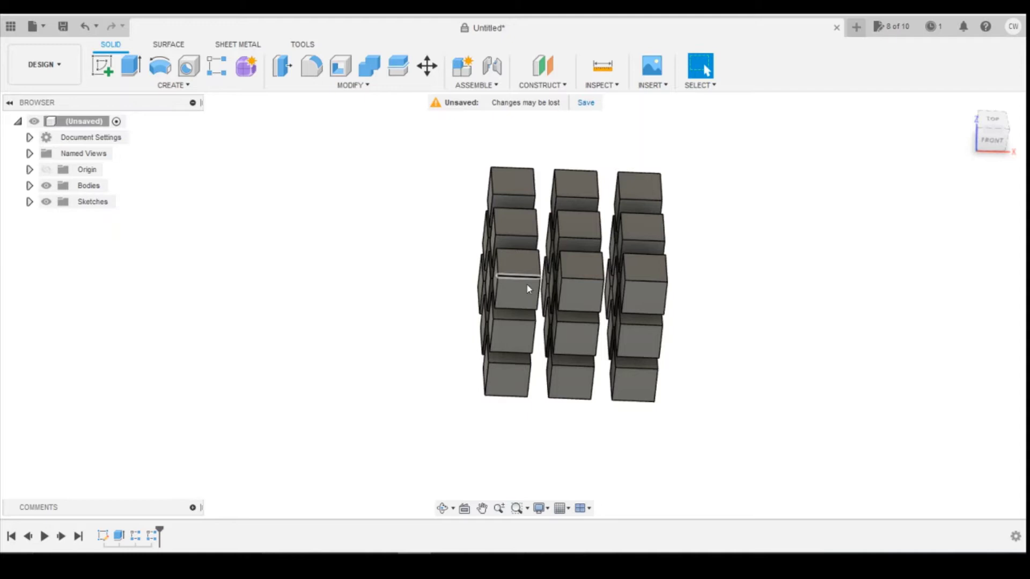
drag(1006, 131, 515, 312)
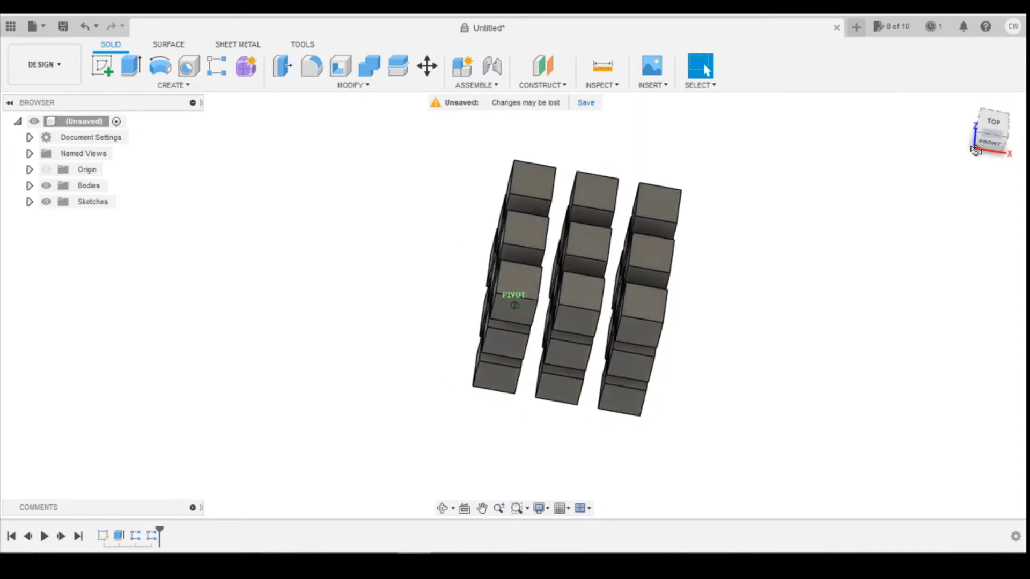
drag(989, 142, 918, 160)
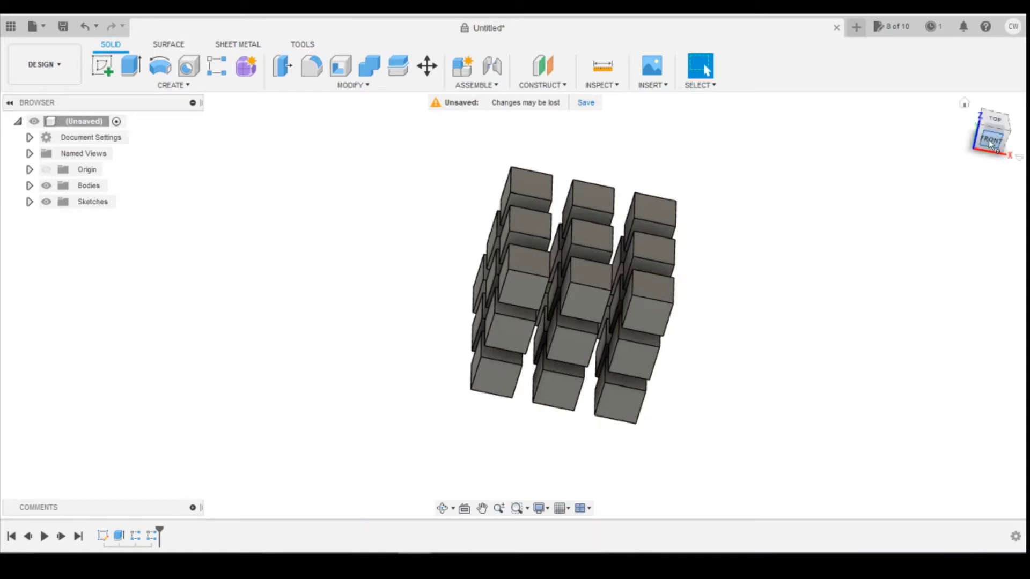
drag(987, 141, 994, 143)
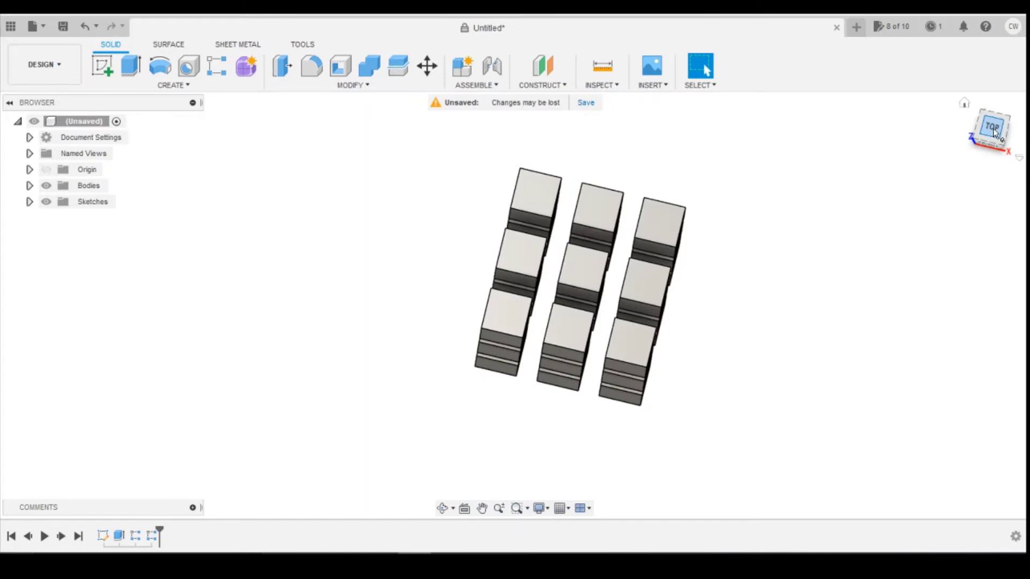
click(991, 132)
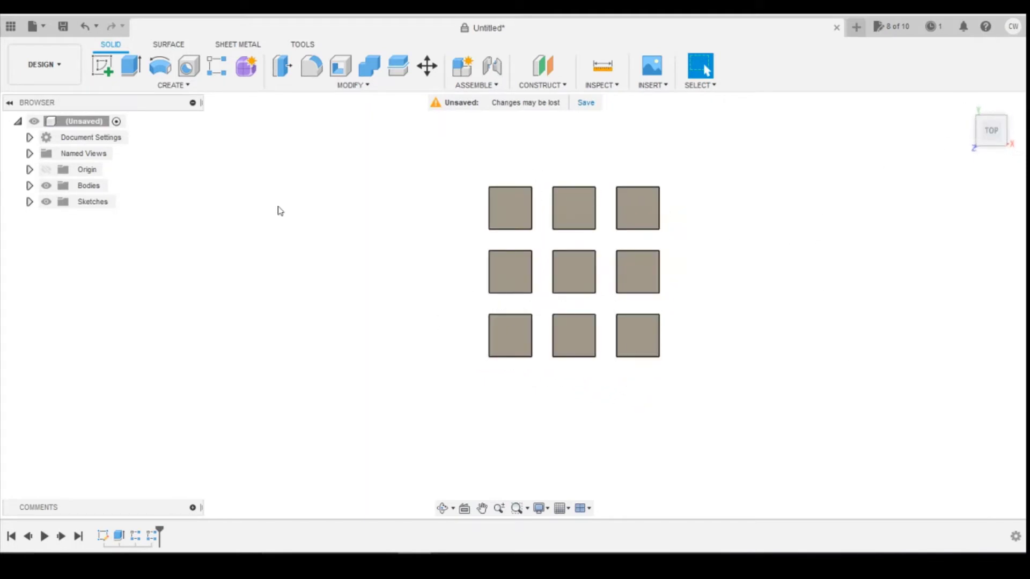
Sketch a 3×3 mm square on the XY plane to the right of the array
click(101, 66)
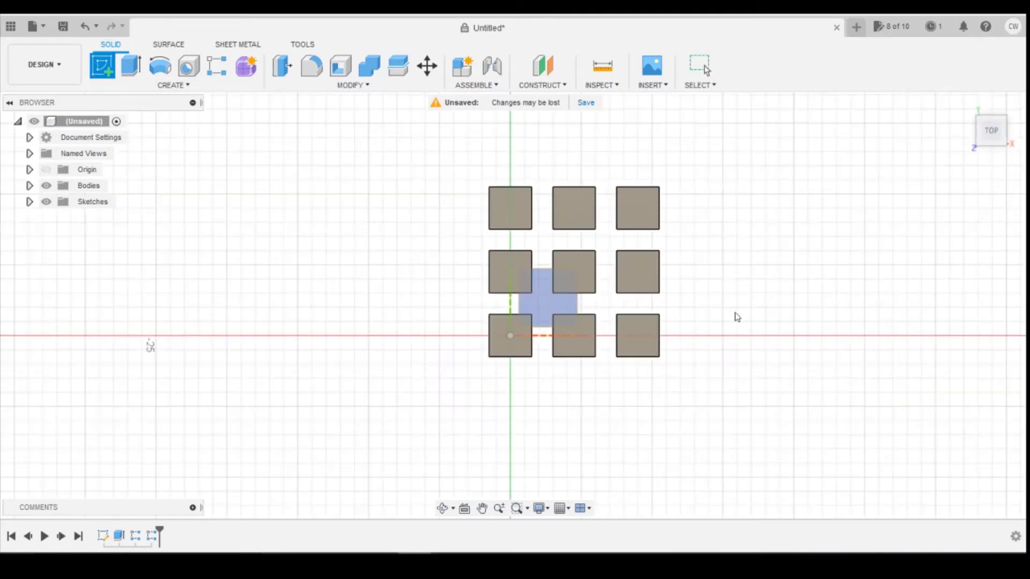
click(547, 298)
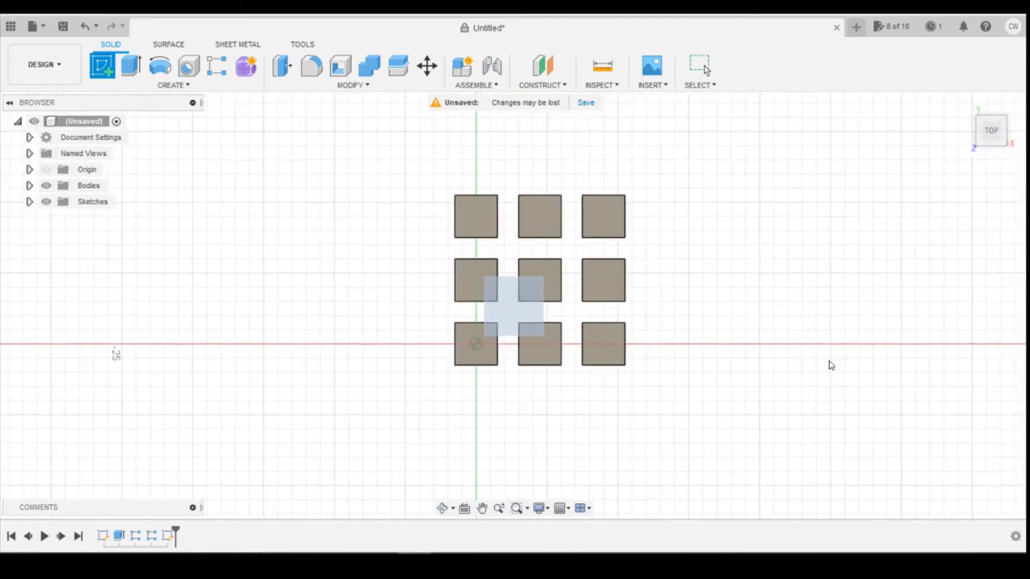
scroll(392, 328, down, 2)
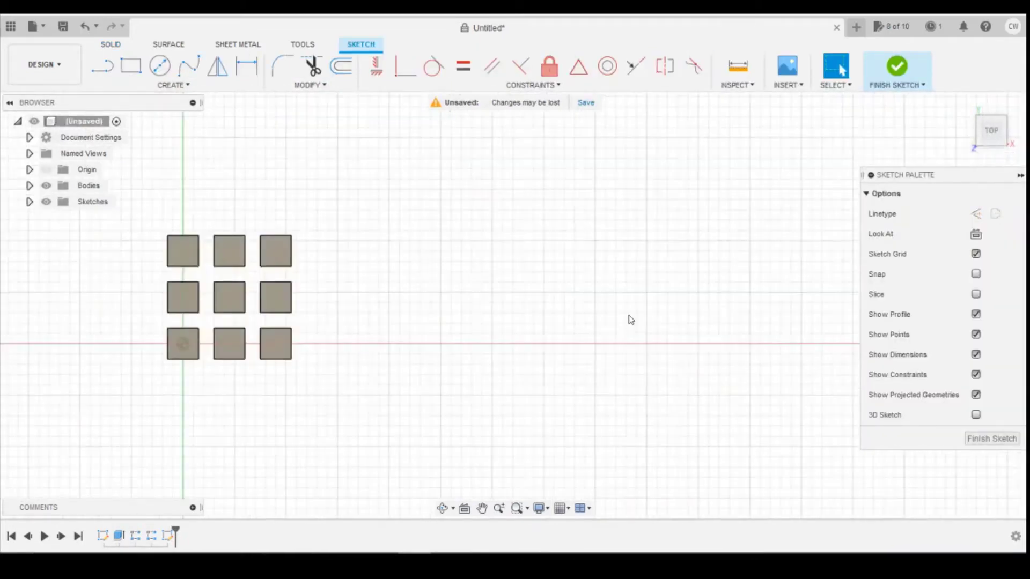
scroll(630, 320, up, 2)
key(r)
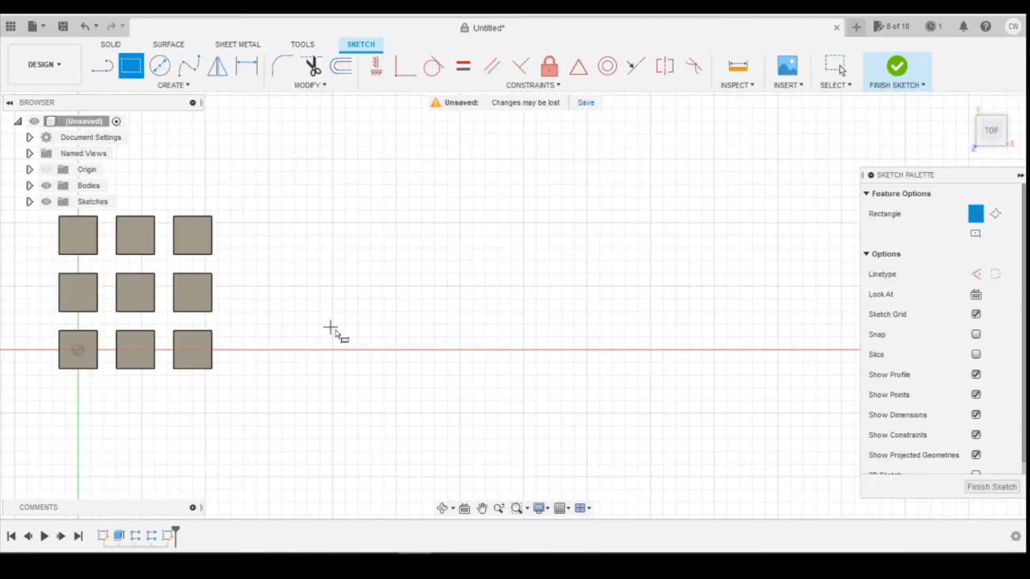
click(330, 328)
text(3)
key(Tab)
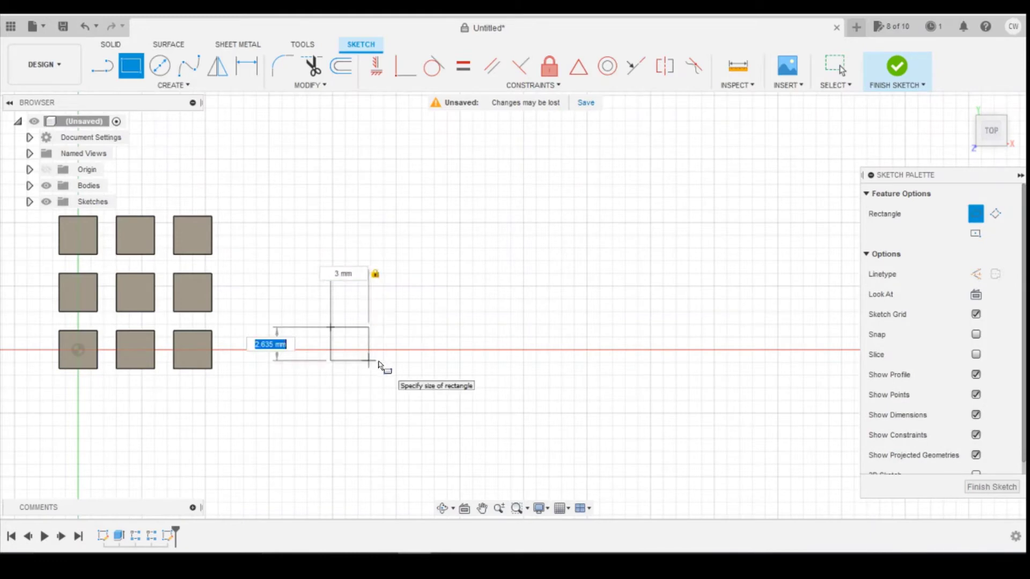
text(3)
key(Return)
key(Escape)
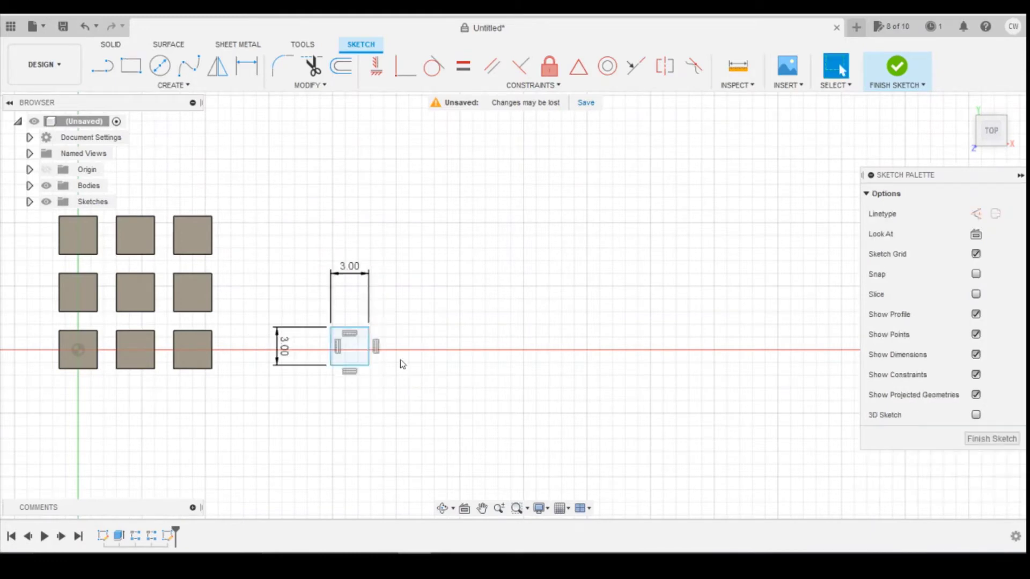
Extrude the square 3 mm into a cube and tilt the view to 3D
right_click(350, 354)
click(333, 410)
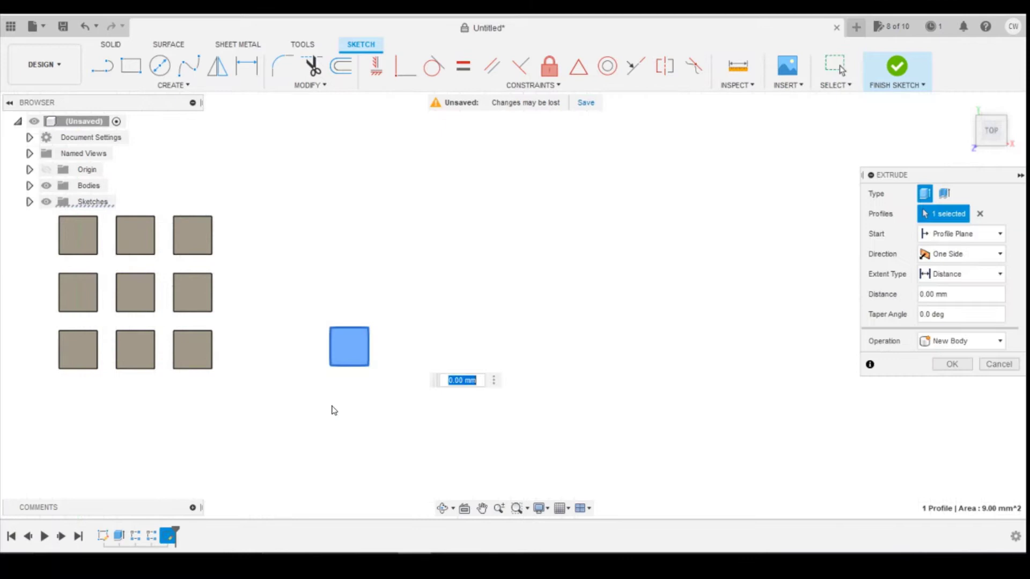
text(3)
key(Return)
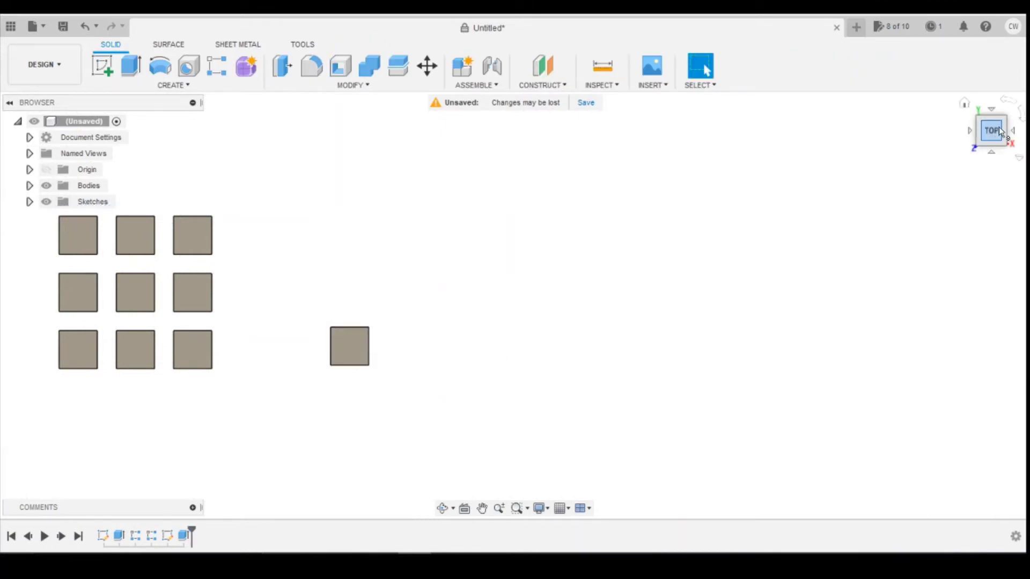
drag(997, 109, 955, 137)
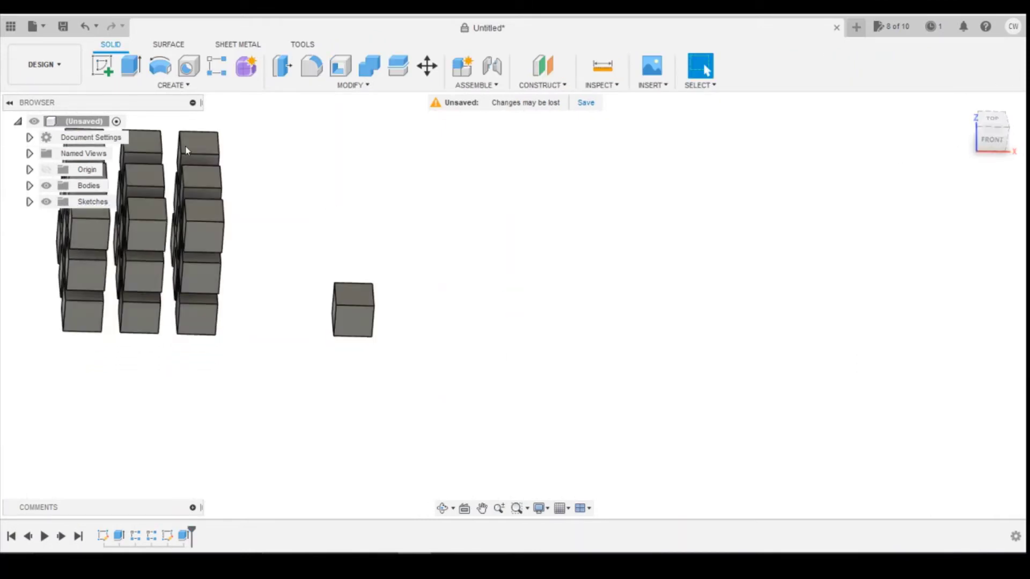
Start a rectangular pattern of the new cube, then expand Bodies and hide Body1
click(217, 66)
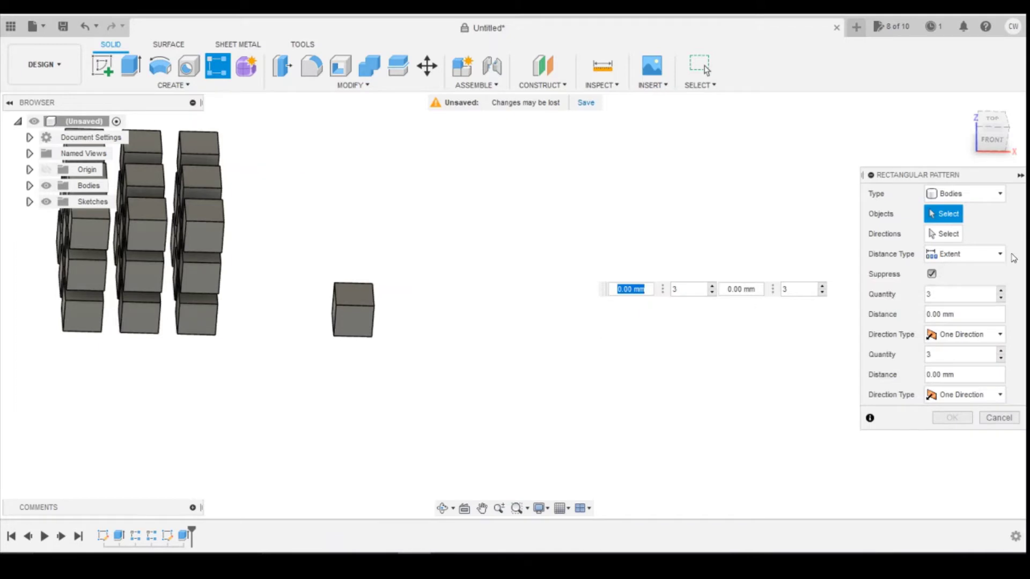
click(353, 318)
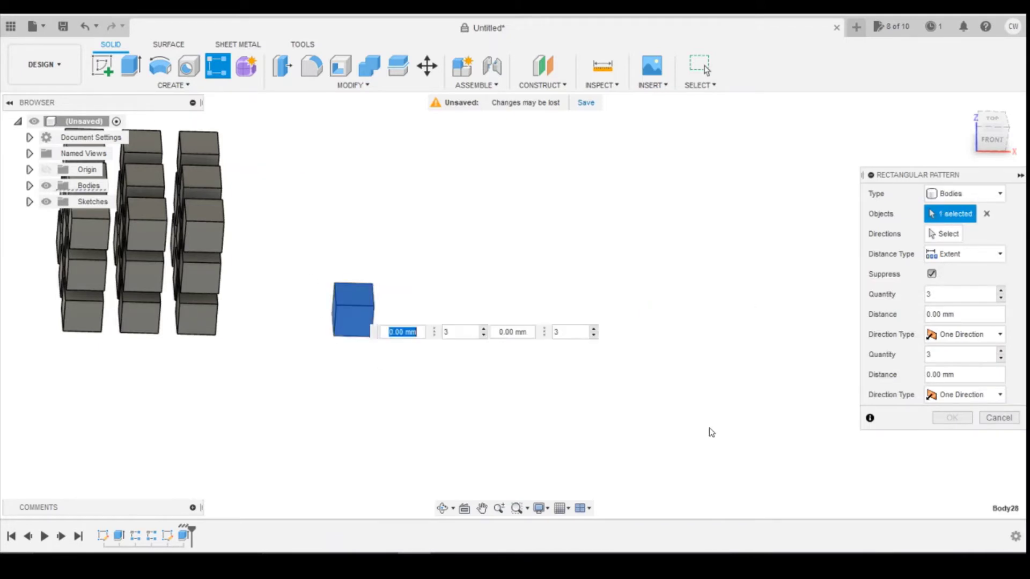
click(940, 236)
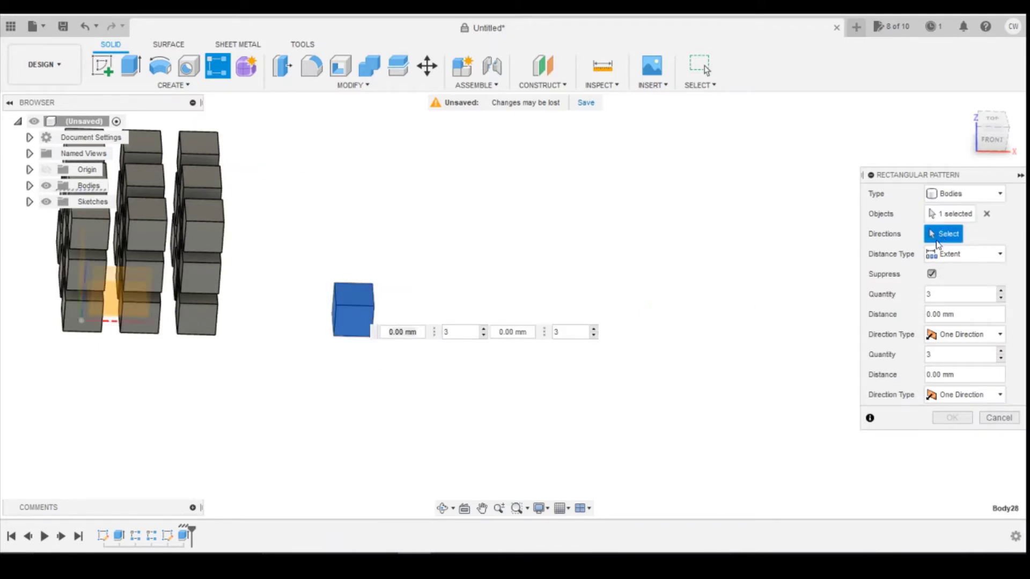
mouse_move(991, 133)
click(995, 141)
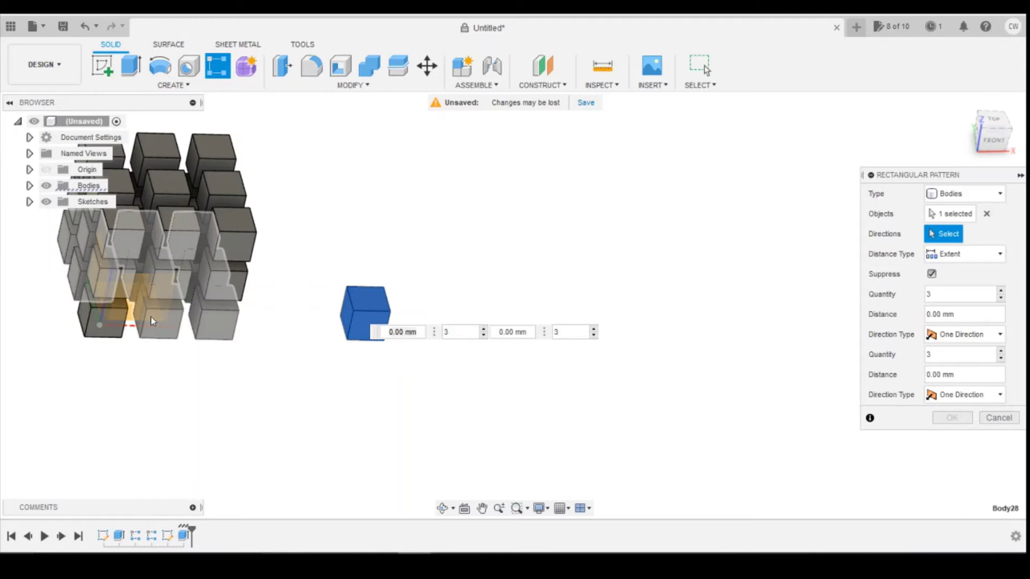
click(29, 186)
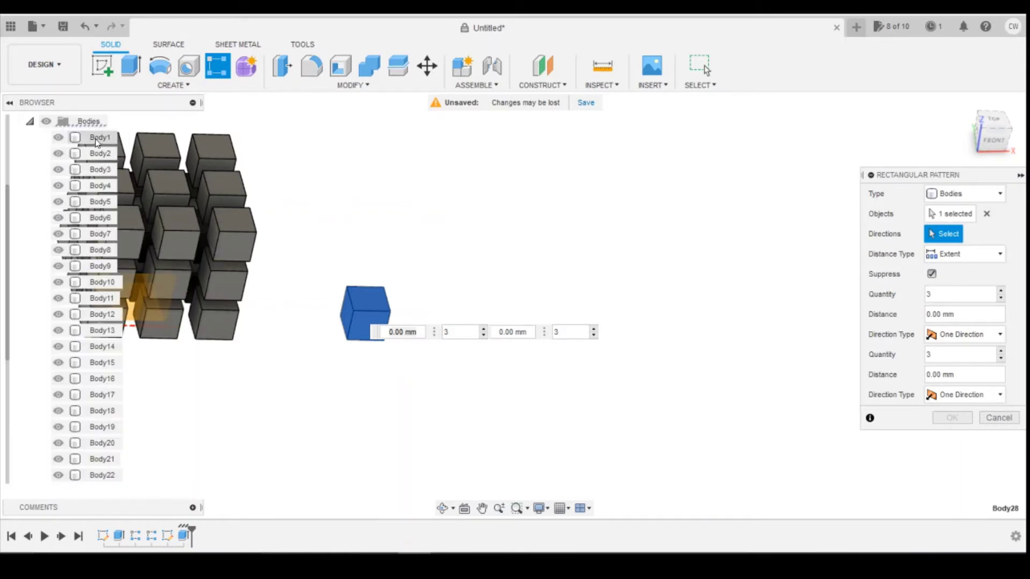
click(58, 138)
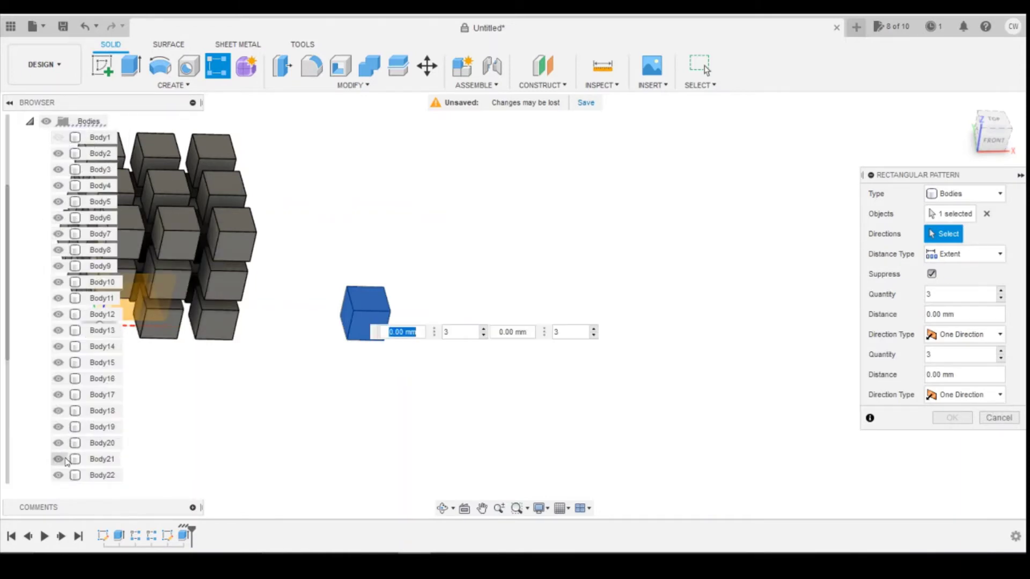
Cancel the pattern and hide Body1 and Body21 up through Body14
click(998, 417)
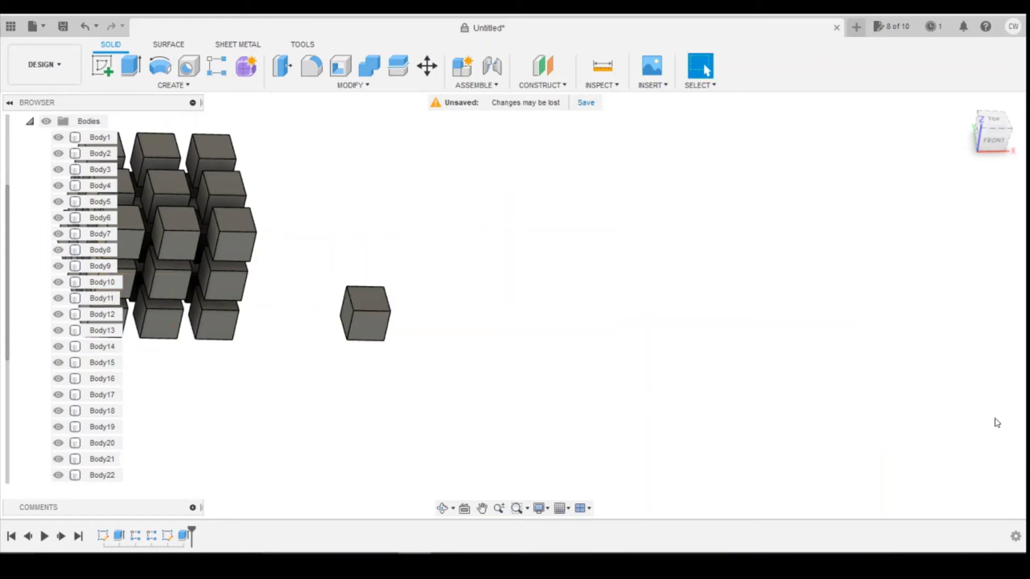
click(58, 138)
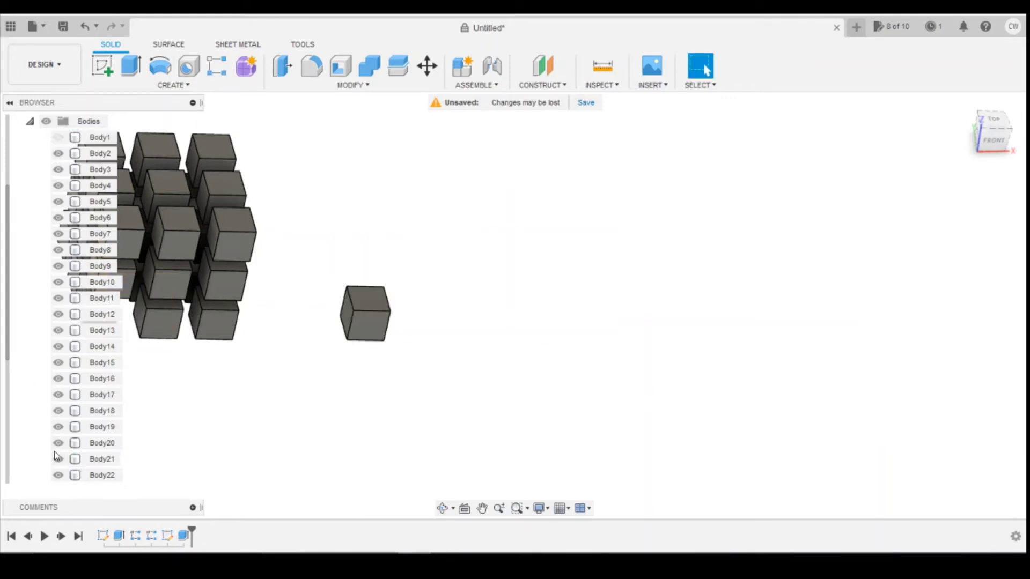
click(59, 456)
click(58, 443)
click(58, 411)
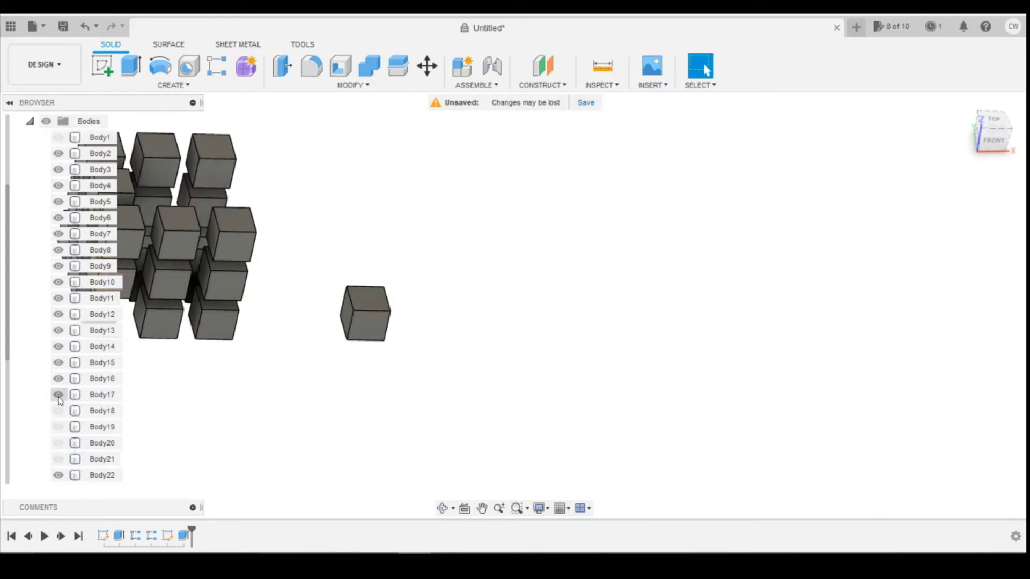
click(58, 379)
click(58, 363)
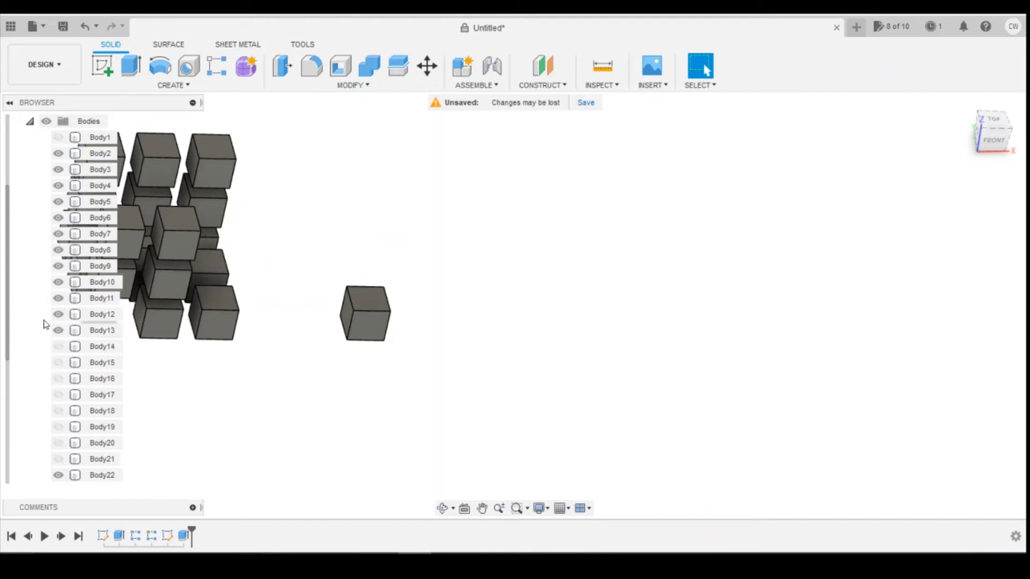
Hide the bodies from Body13 up through Body2
click(58, 330)
click(58, 298)
click(58, 266)
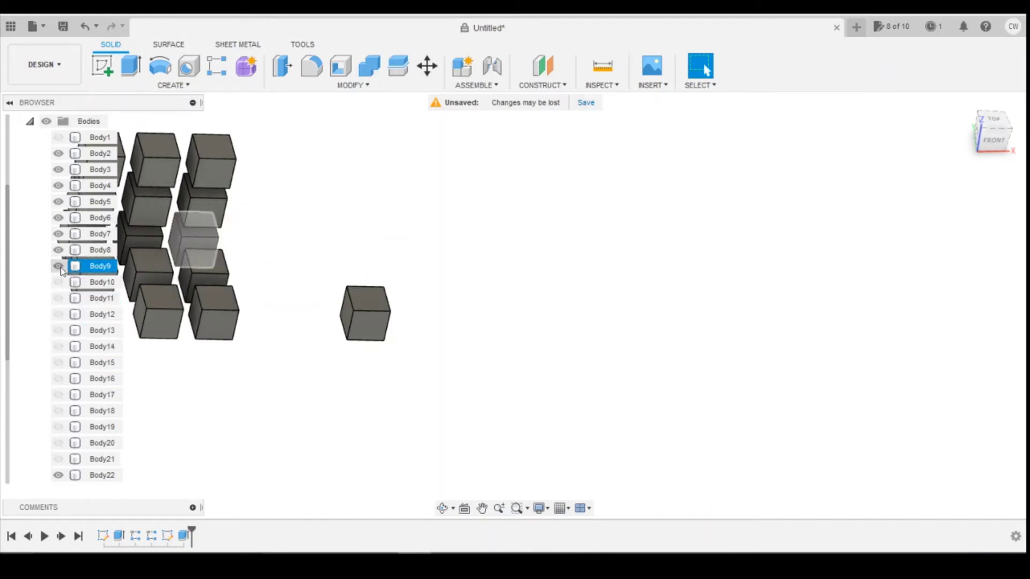
click(58, 234)
click(58, 202)
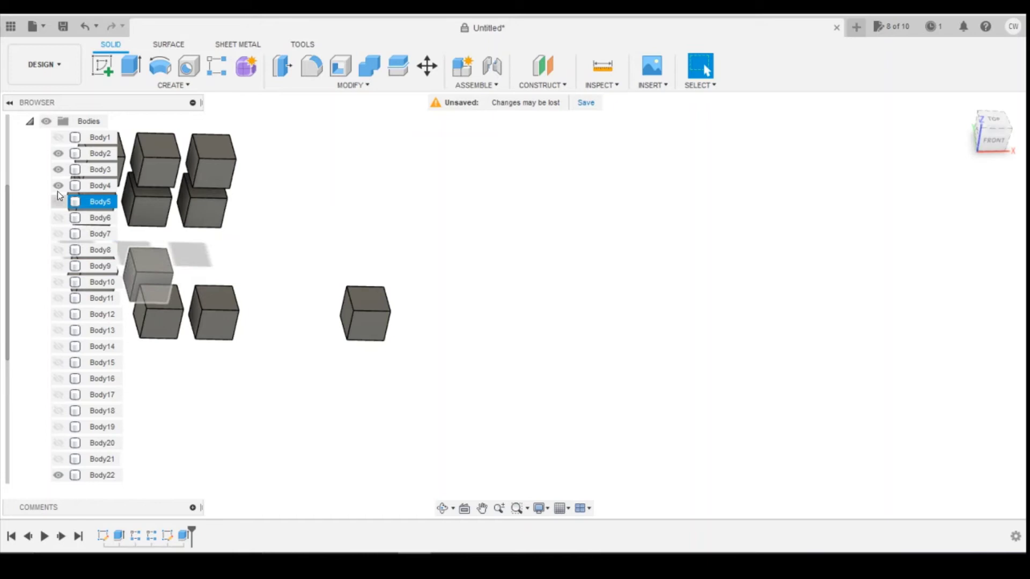
click(58, 186)
click(58, 153)
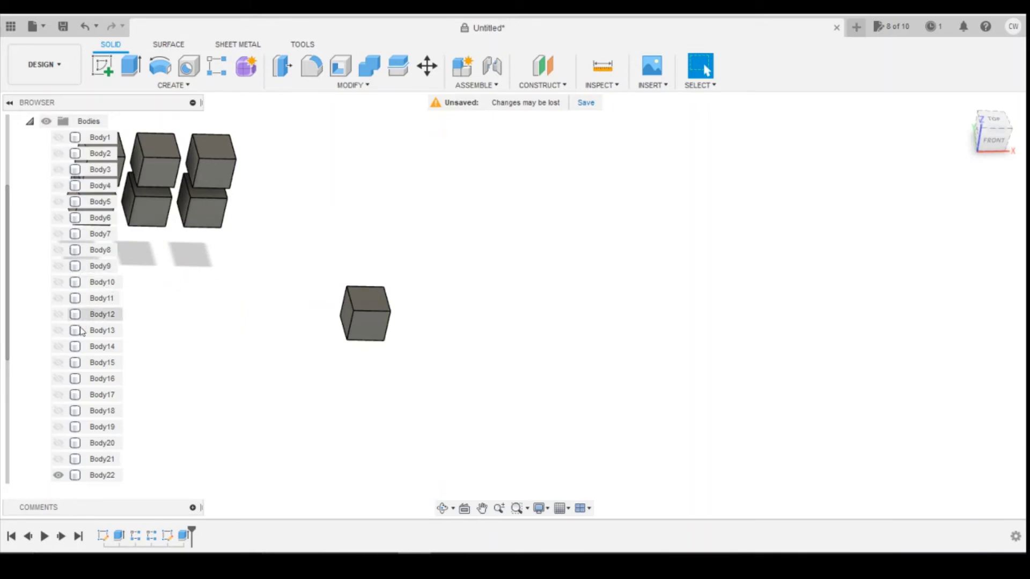
Hide the remaining extra cubes lower in the list, leaving only Body28 visible
scroll(81, 331, down, 3)
click(58, 363)
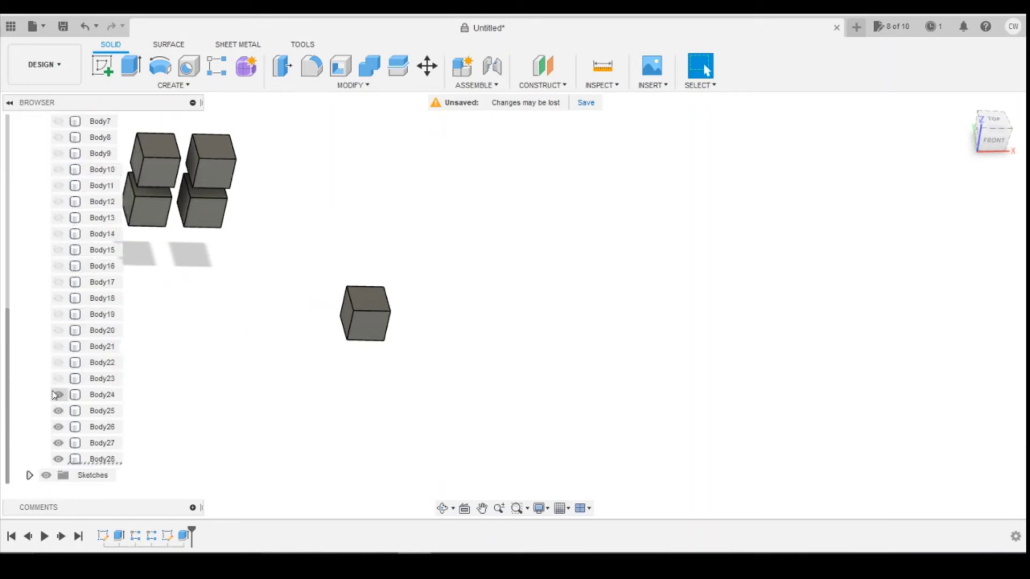
click(58, 395)
click(58, 427)
click(58, 443)
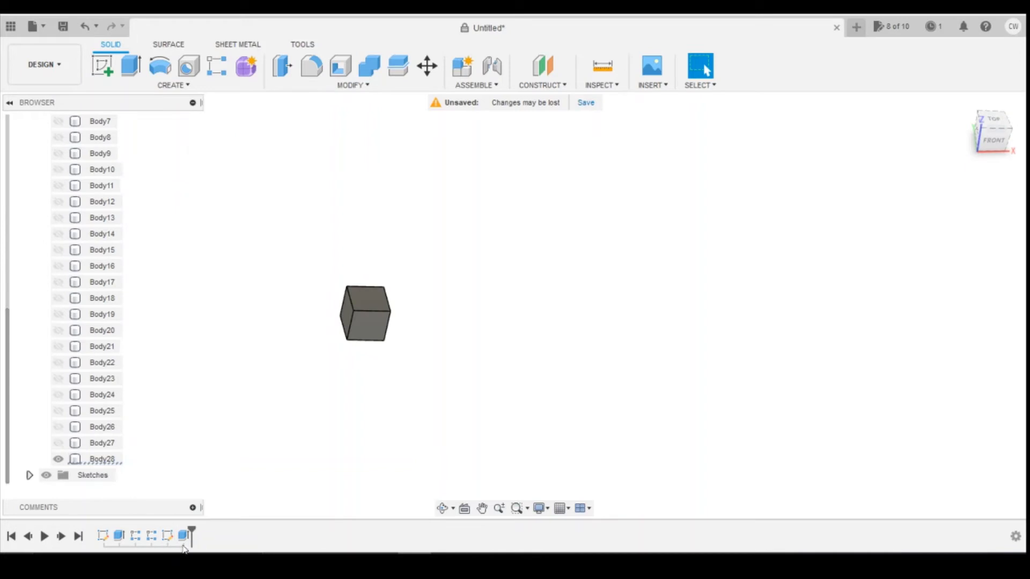
Pattern the single cube along the X axis, spreading copies 9 mm and 12 mm
click(217, 66)
click(382, 322)
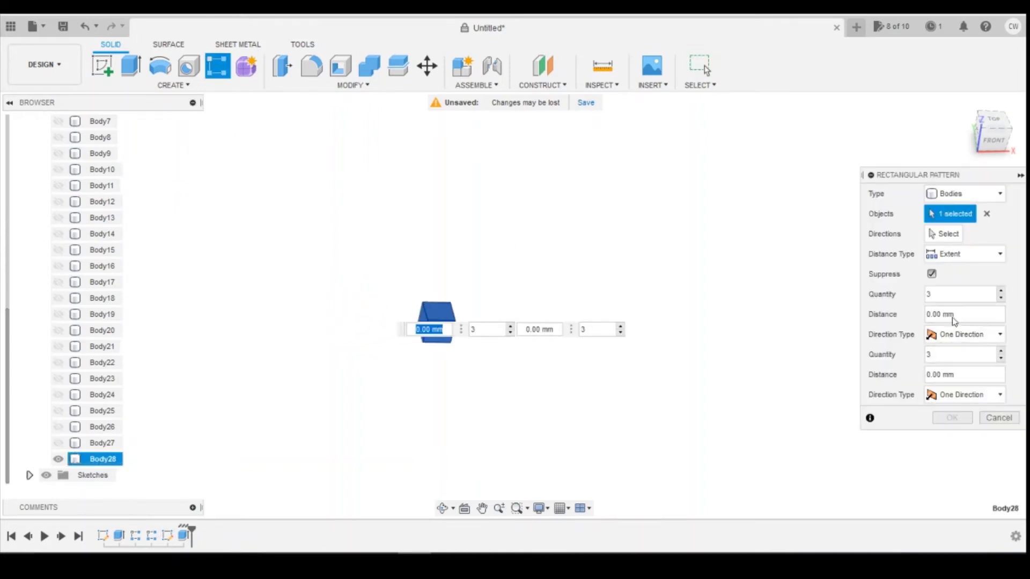
click(945, 234)
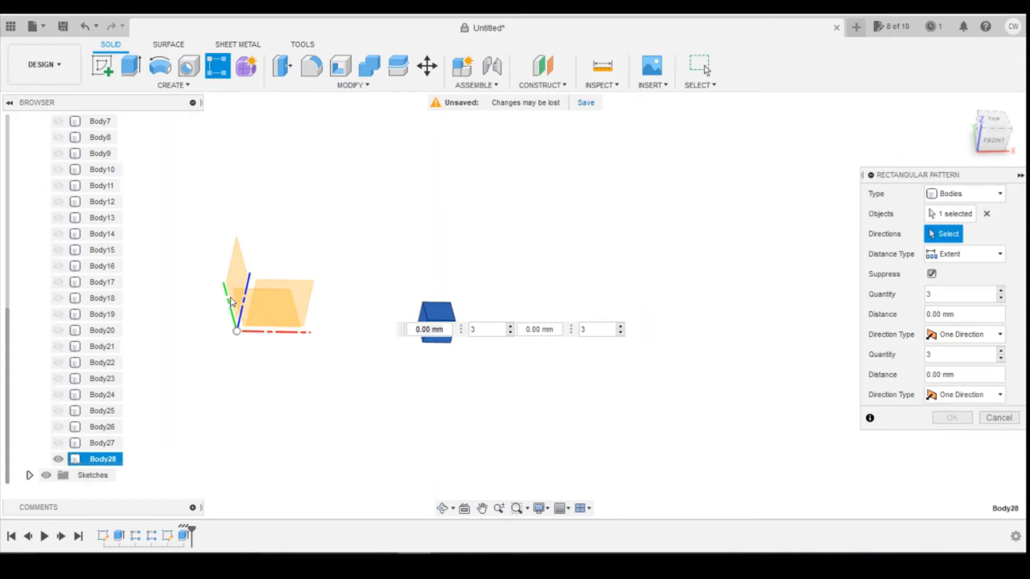
click(294, 334)
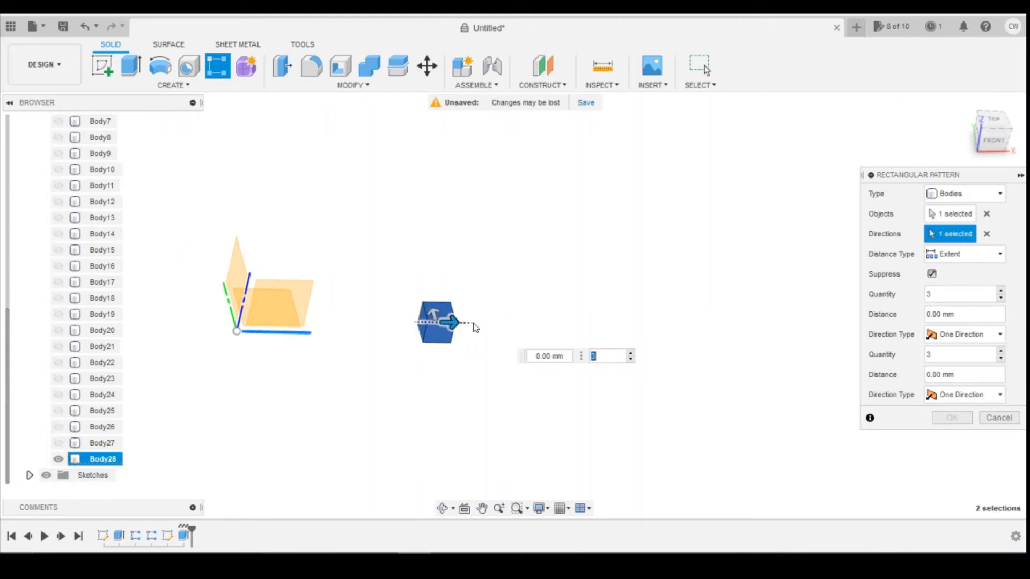
drag(436, 316, 544, 333)
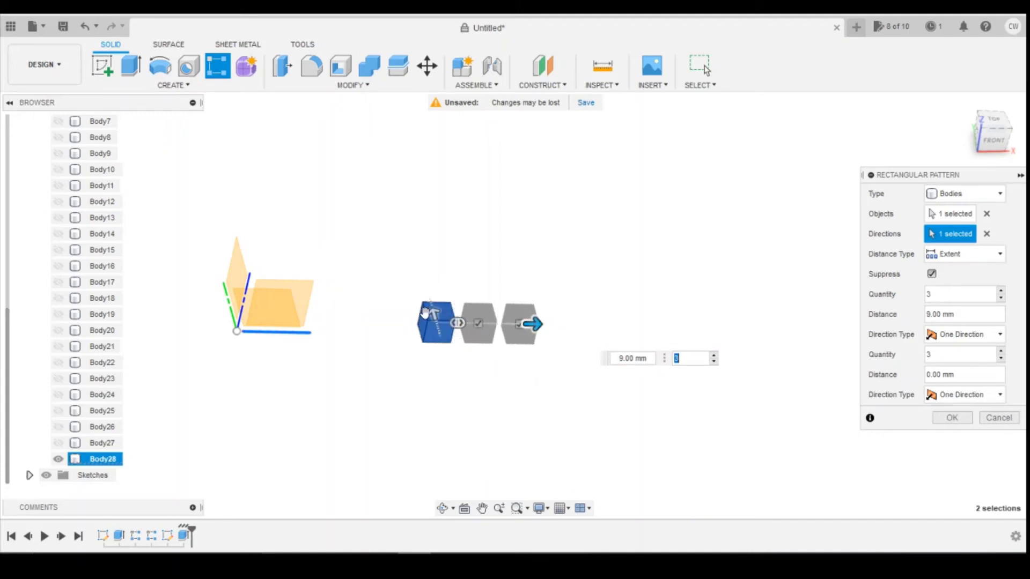
drag(432, 313, 413, 240)
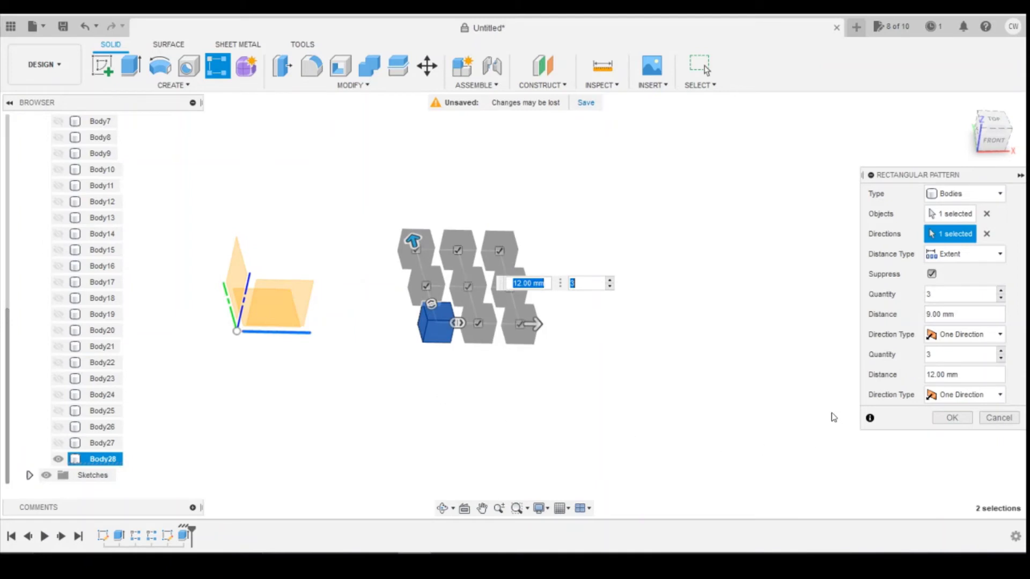
Keep Extent distance type and one-direction type, then confirm the pattern
click(1000, 258)
click(999, 277)
click(992, 337)
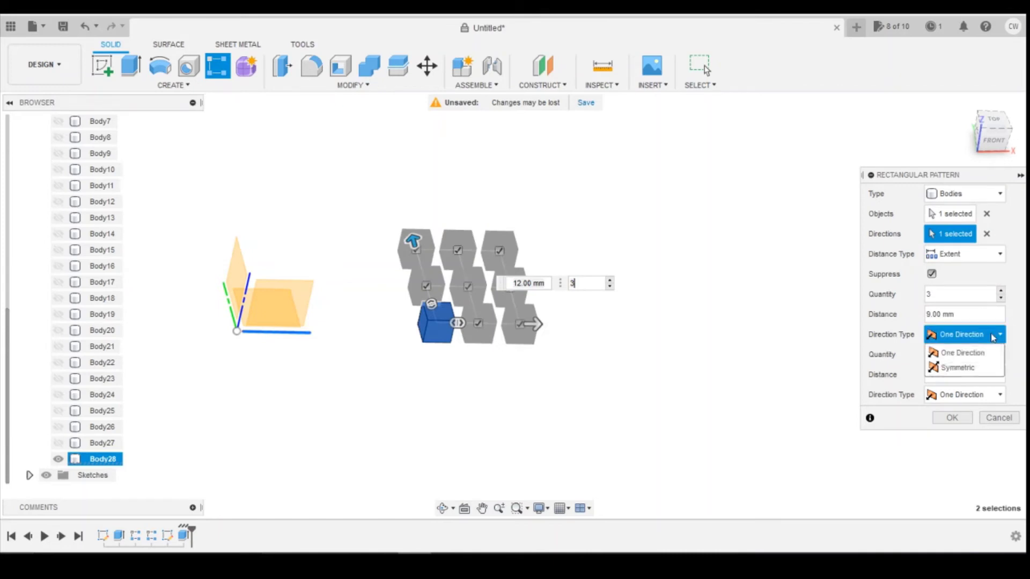
click(993, 394)
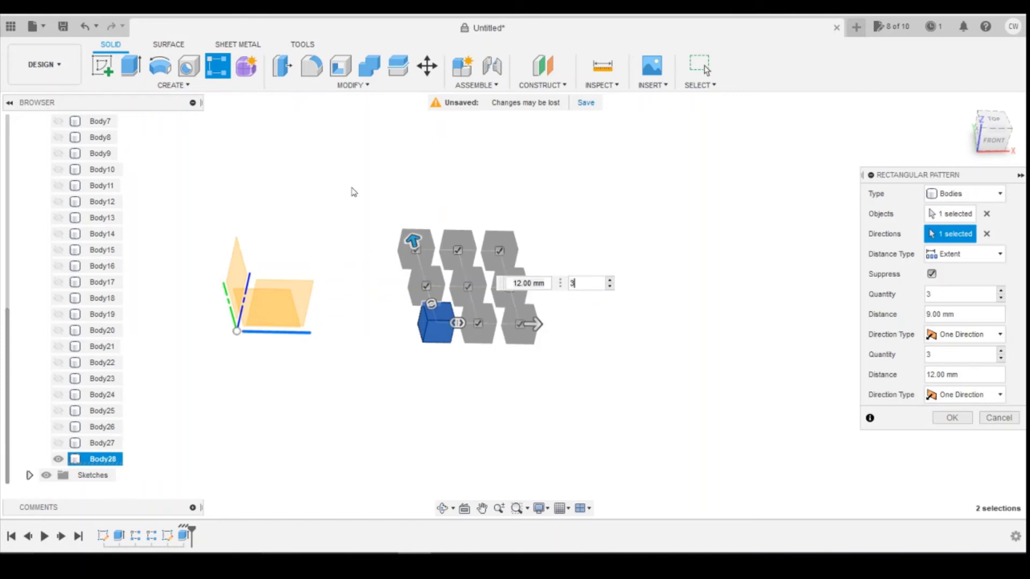
click(948, 418)
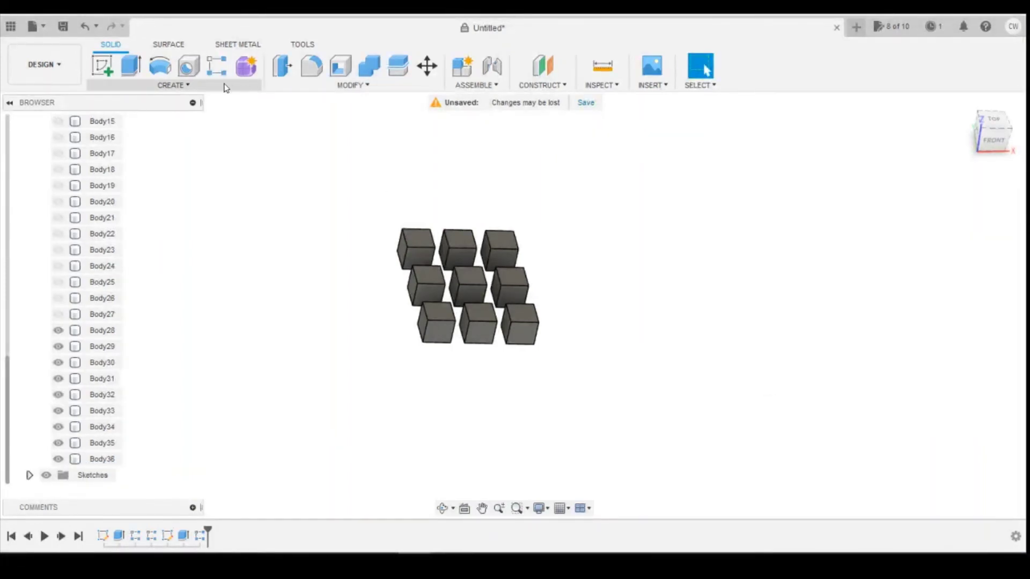
Start a second rectangular pattern of Bodies and select all nine grid cubes
click(218, 66)
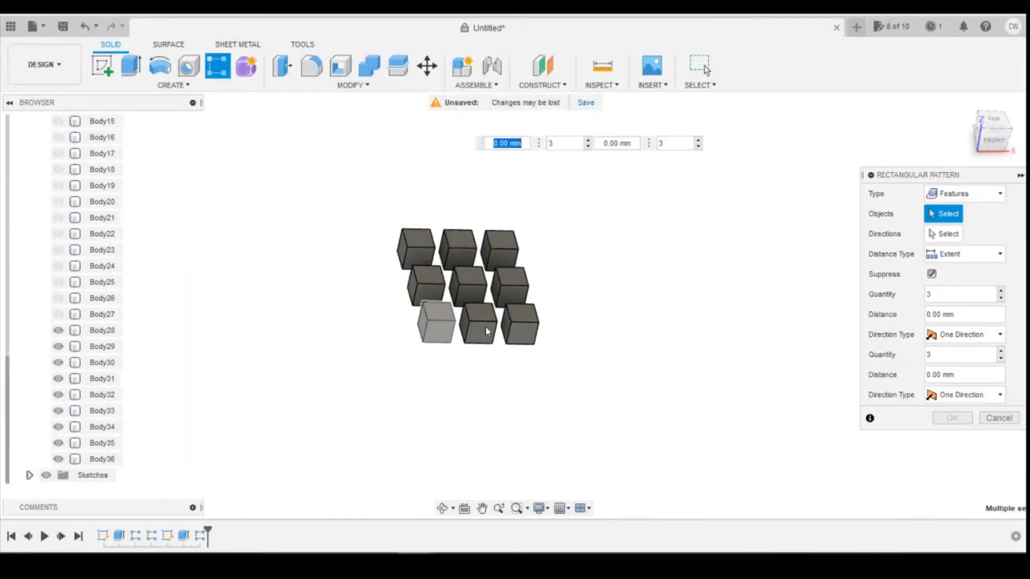
click(451, 322)
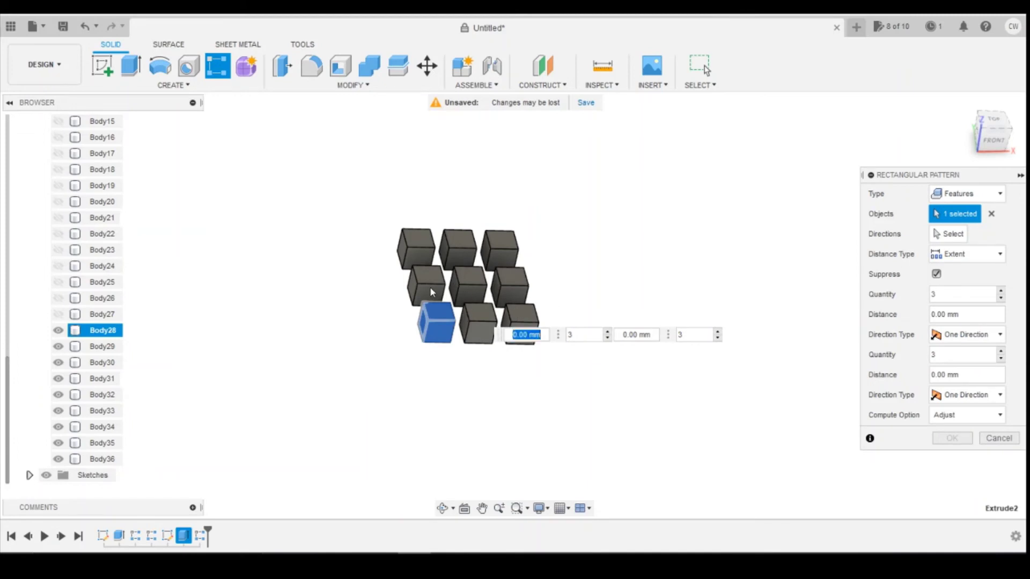
click(966, 194)
click(960, 227)
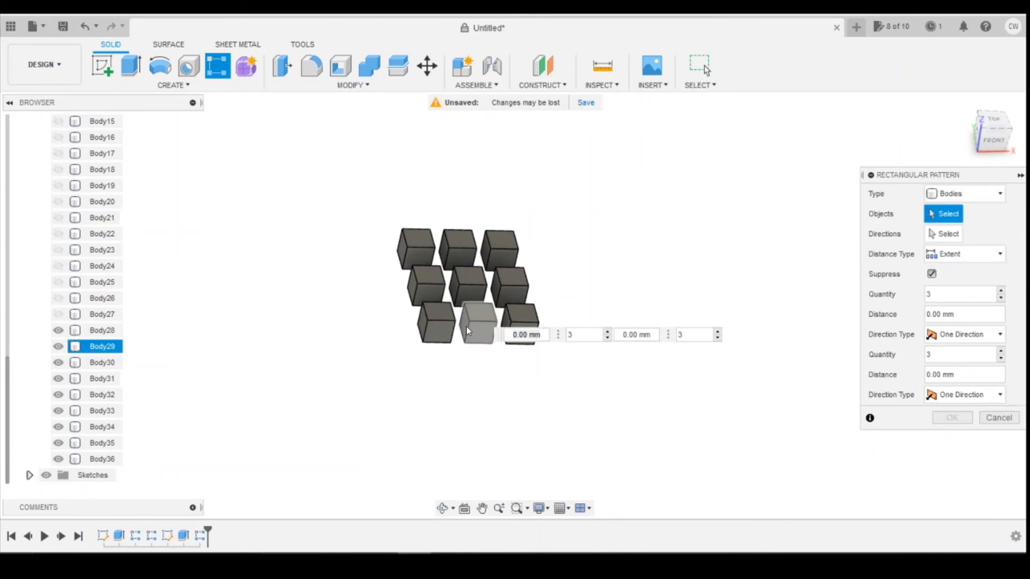
click(434, 324)
click(476, 324)
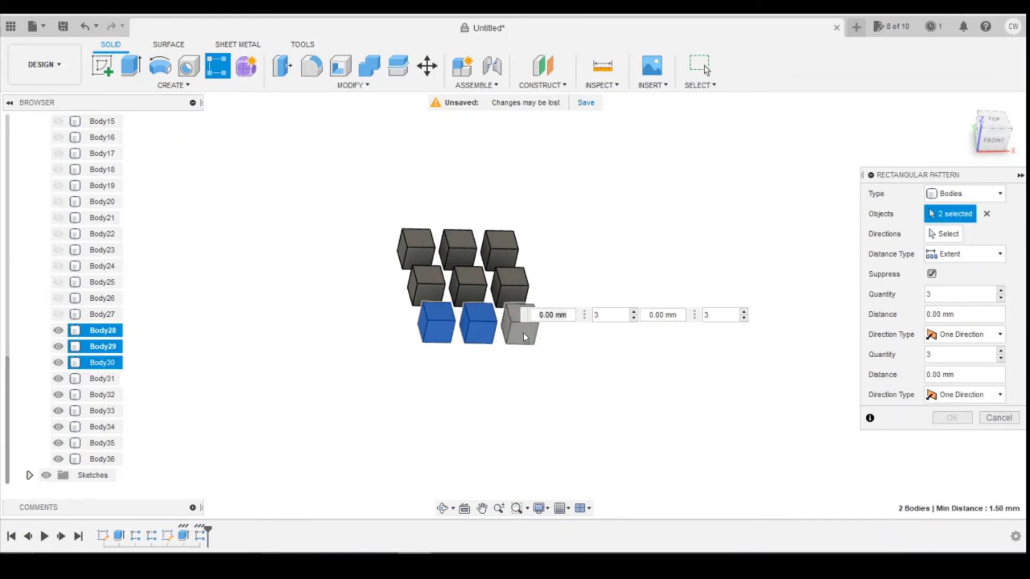
click(524, 333)
click(500, 287)
click(430, 287)
click(416, 247)
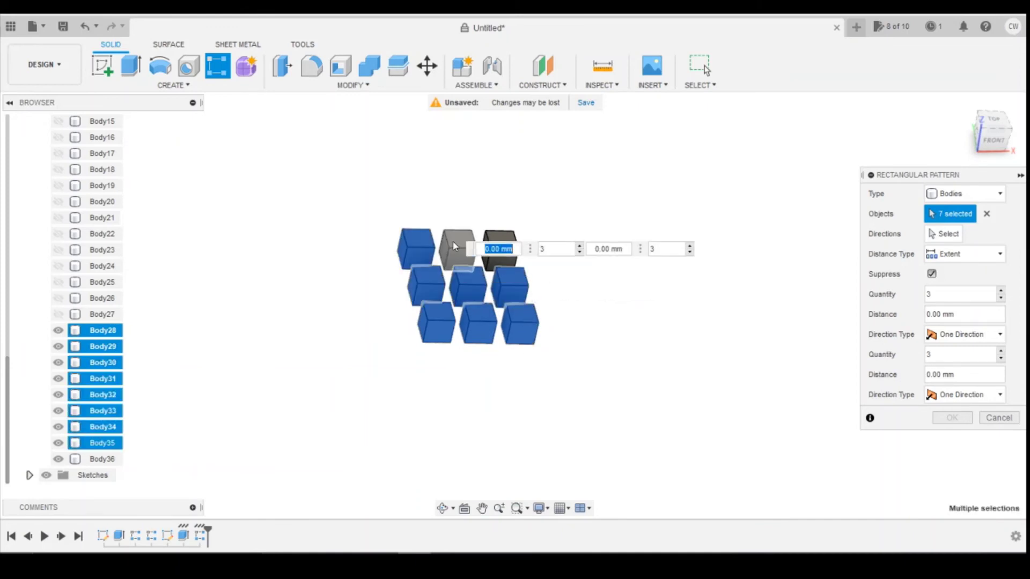
click(453, 246)
click(498, 239)
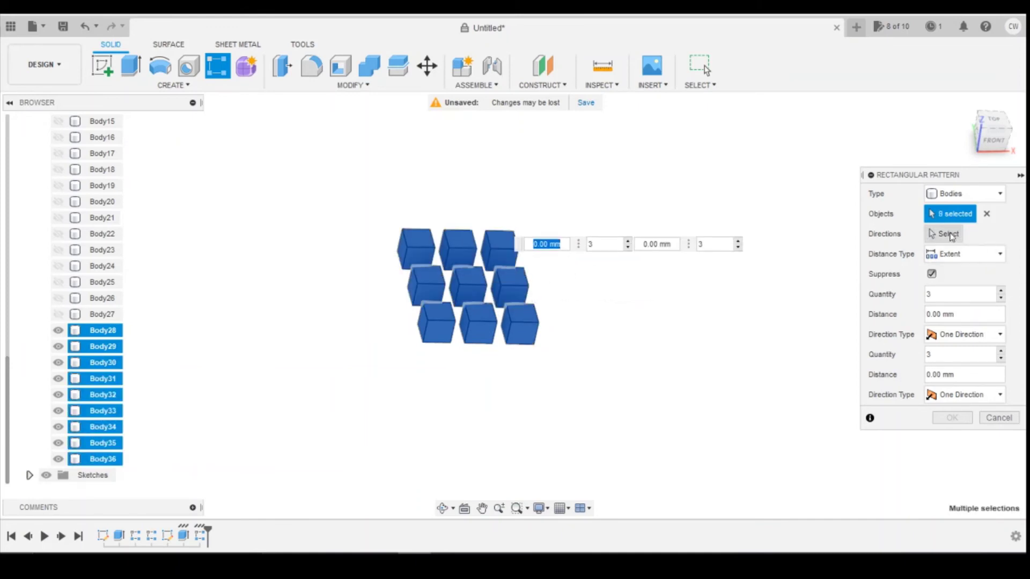
Stack the nine-cube layer three times along a cube edge, 9 mm apart
click(949, 234)
click(426, 329)
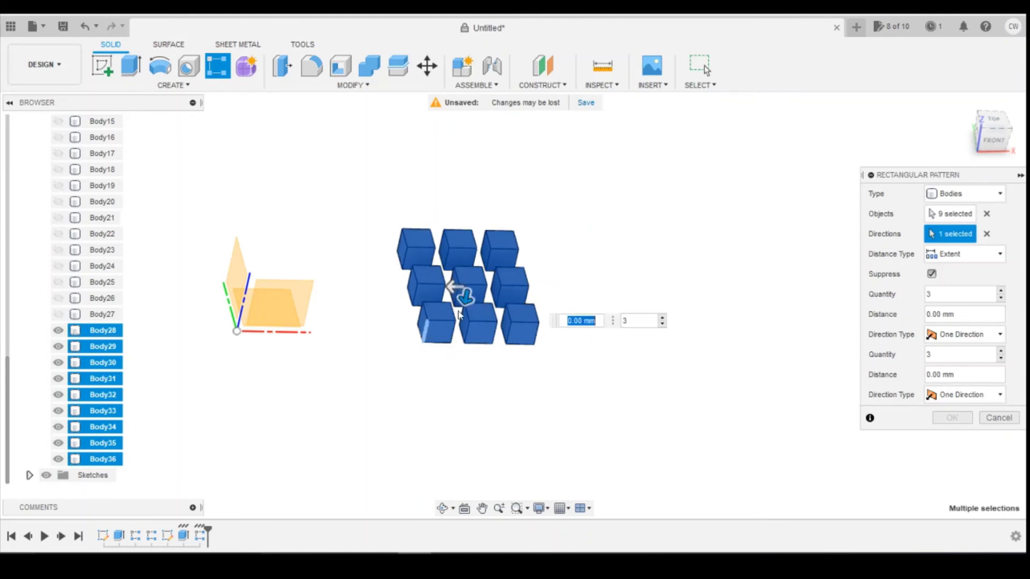
drag(465, 297, 488, 196)
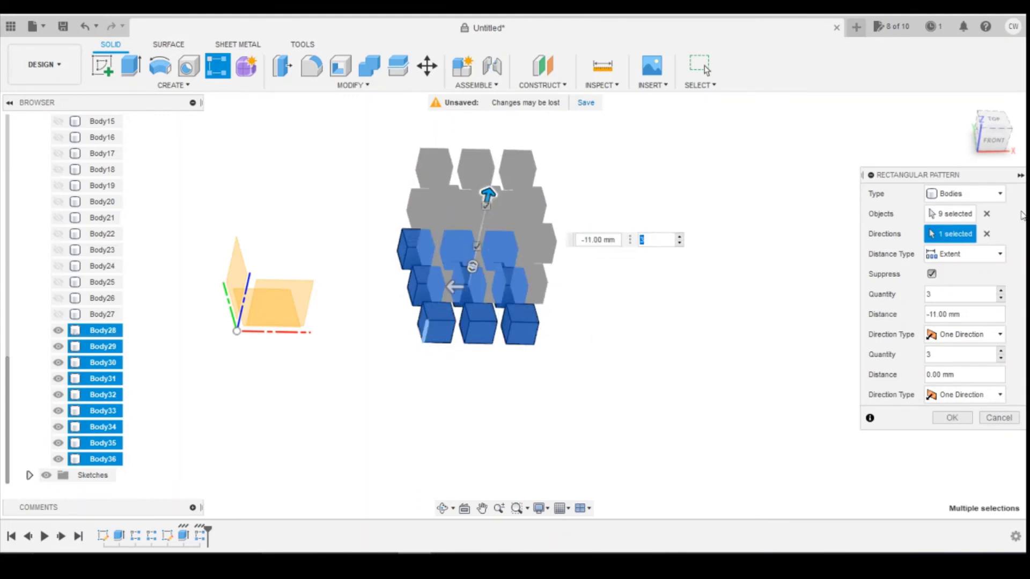
click(994, 140)
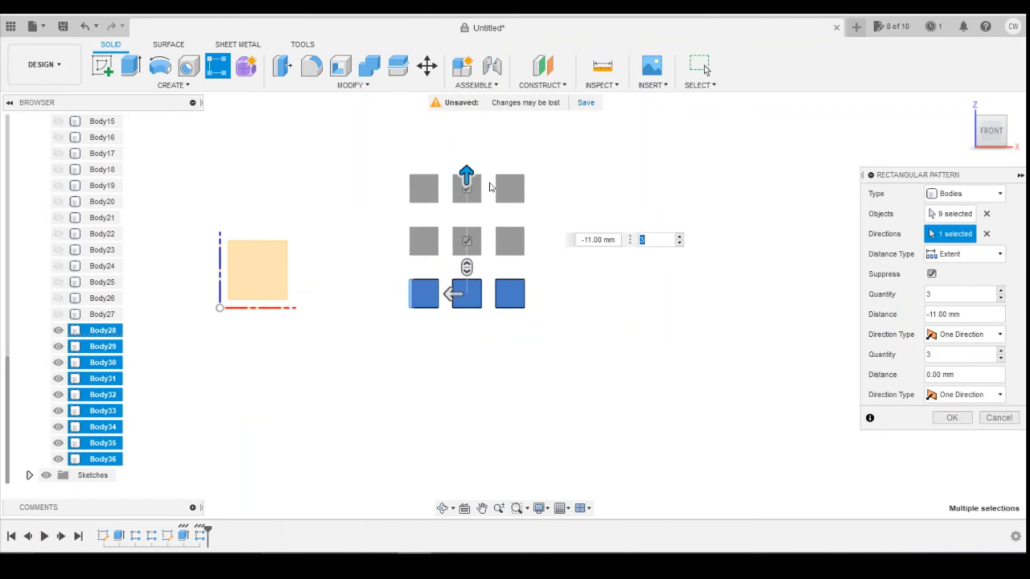
drag(467, 176, 465, 198)
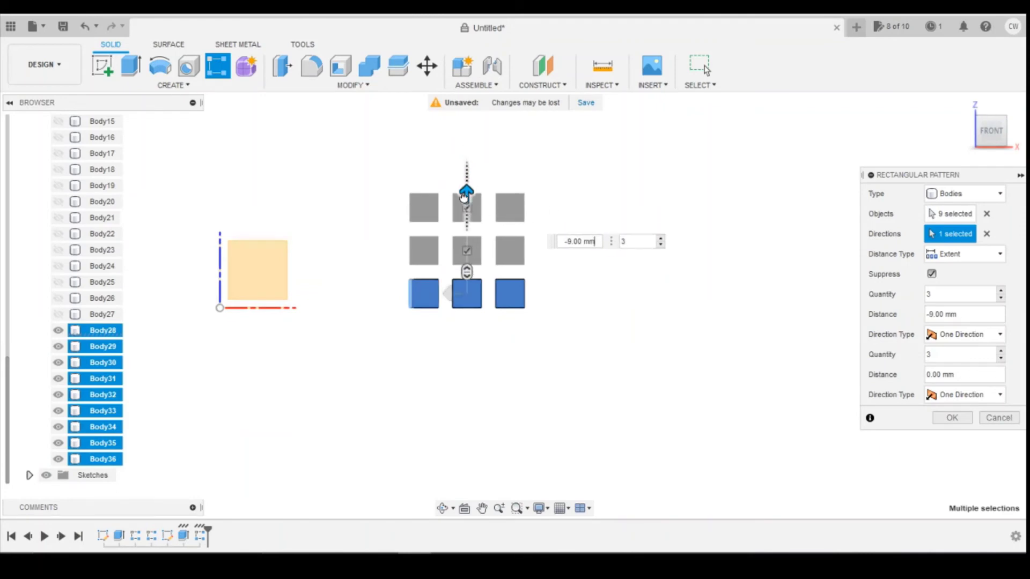
click(953, 419)
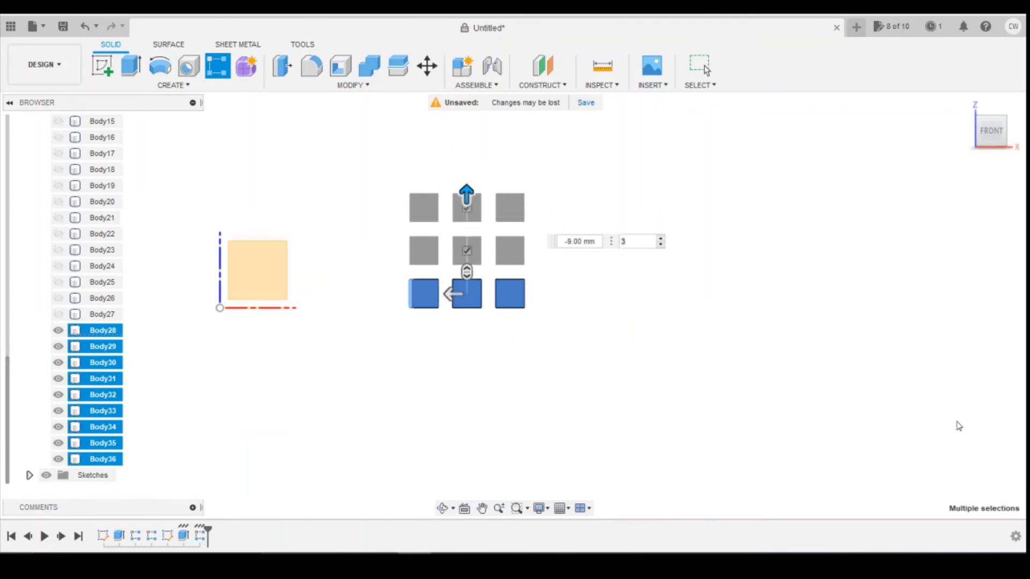
Show the finished 27-cube block in isometric view and clear any selection
click(1005, 147)
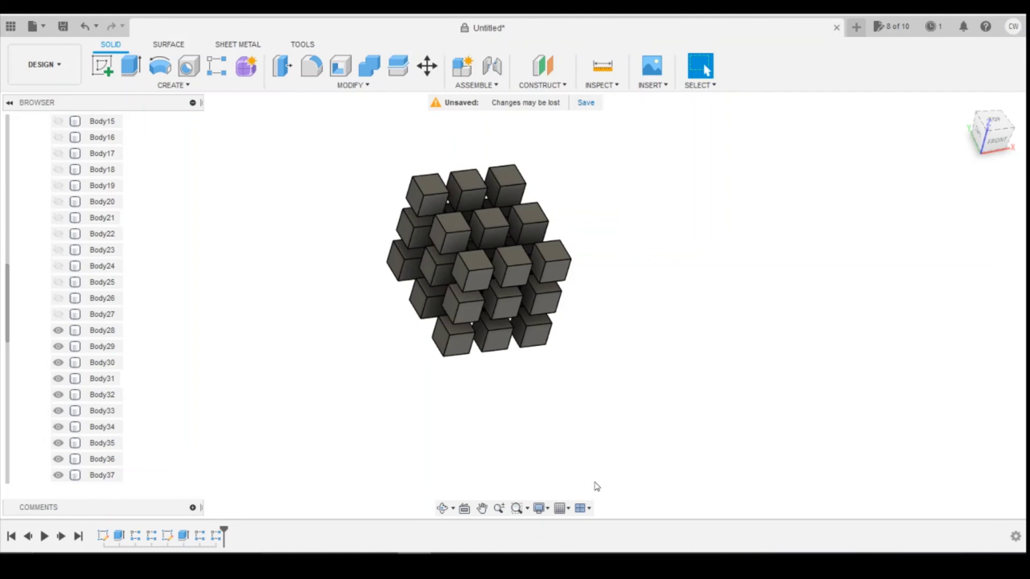
click(460, 351)
click(312, 299)
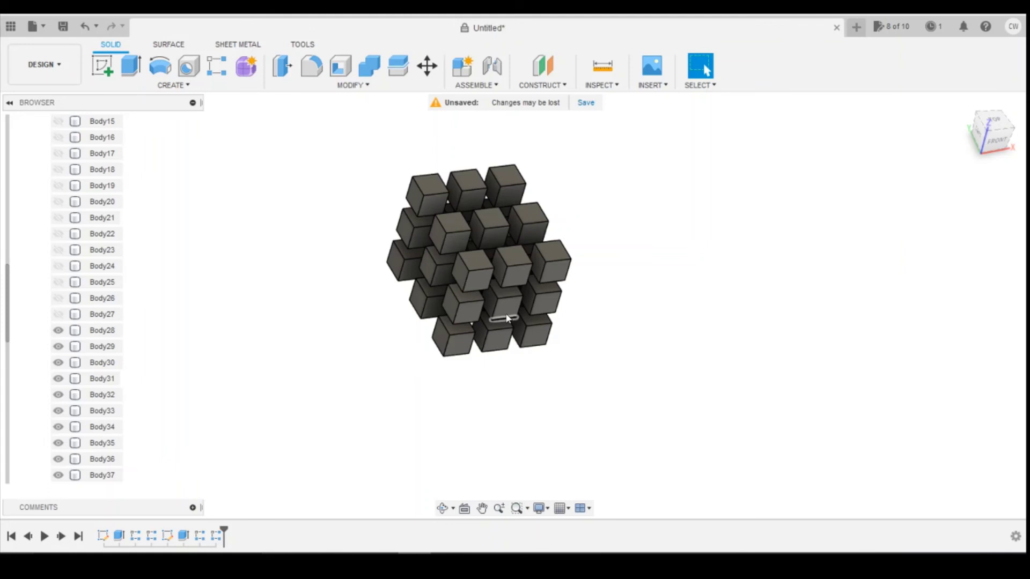